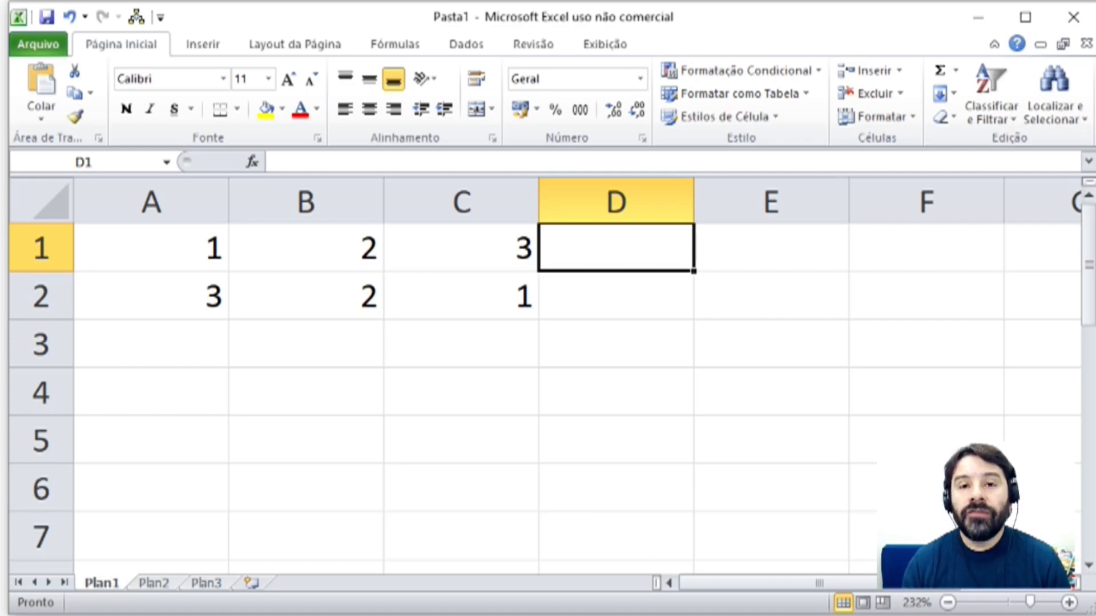
- Try to enter the formula =CONT.NÚM((A1:C1) in cell D1
text(=)
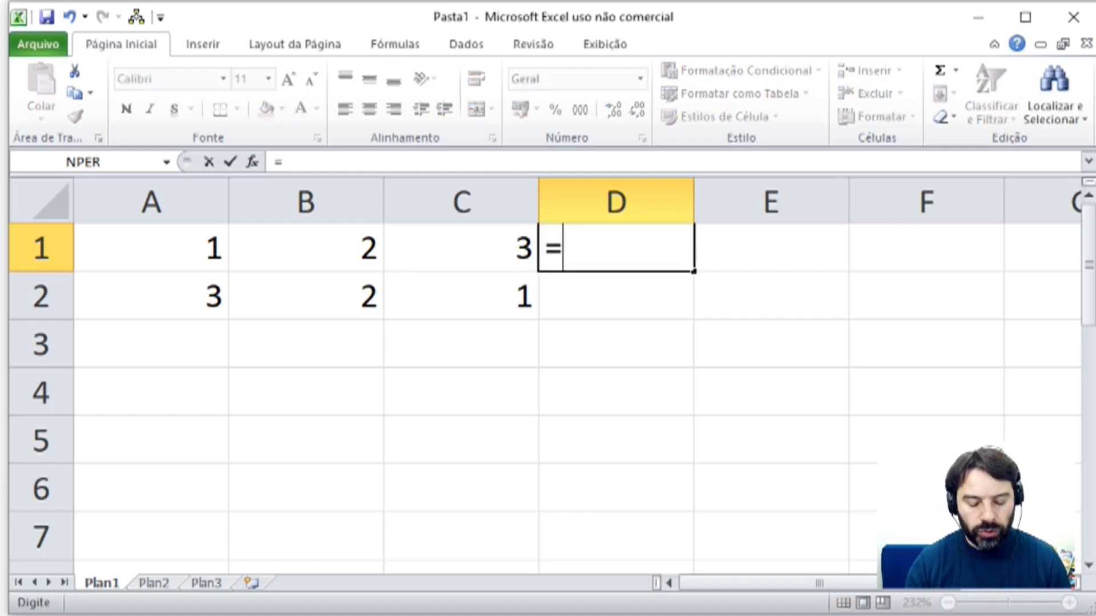
text(CONT.NÚM()
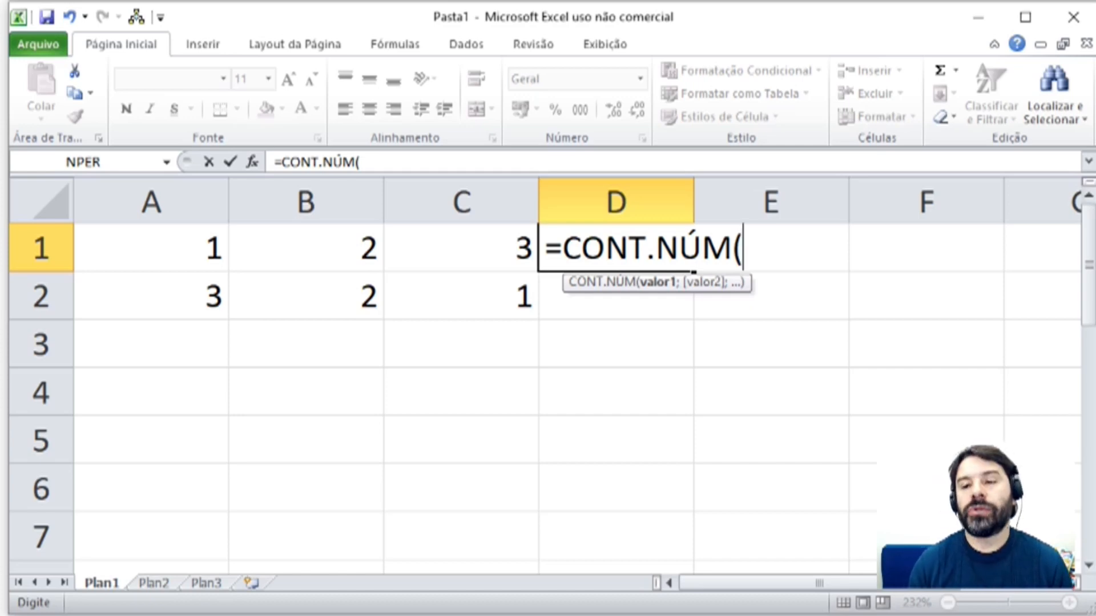
text(()
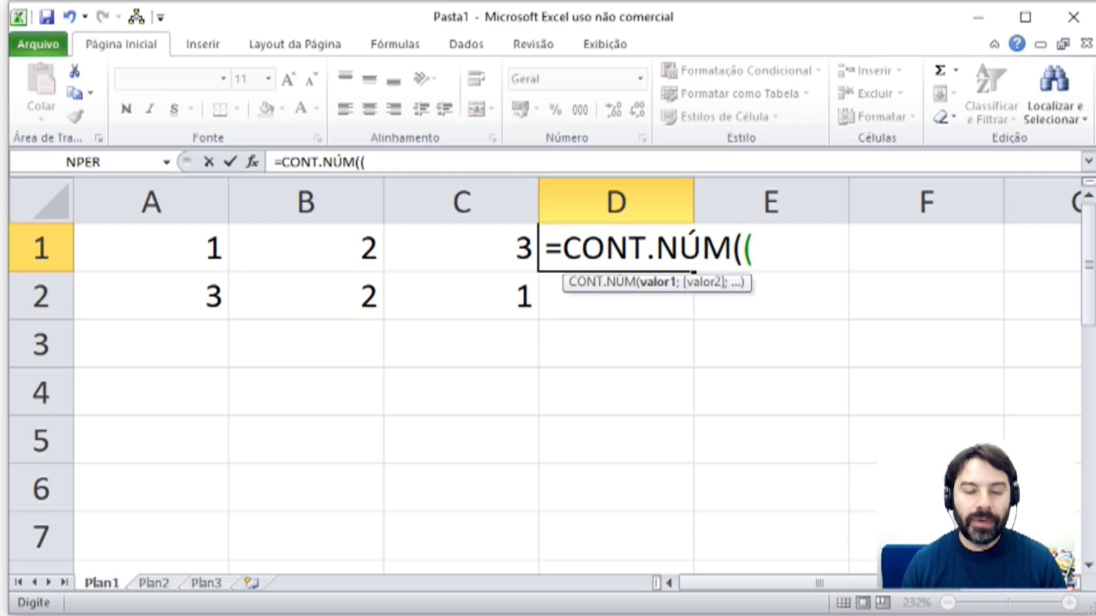
text(A1:C1))
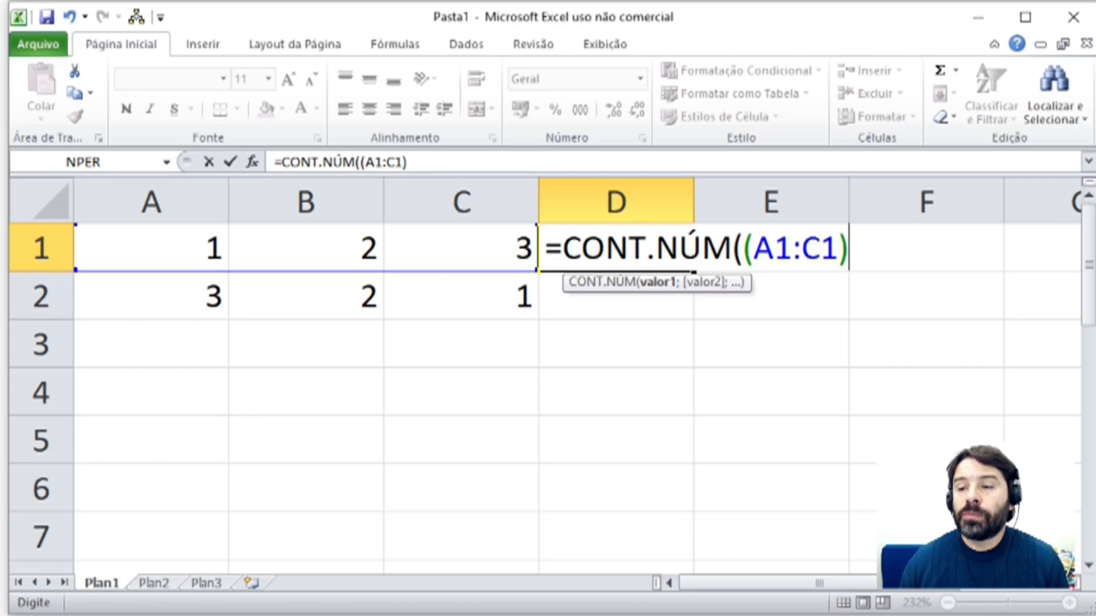
key(Return)
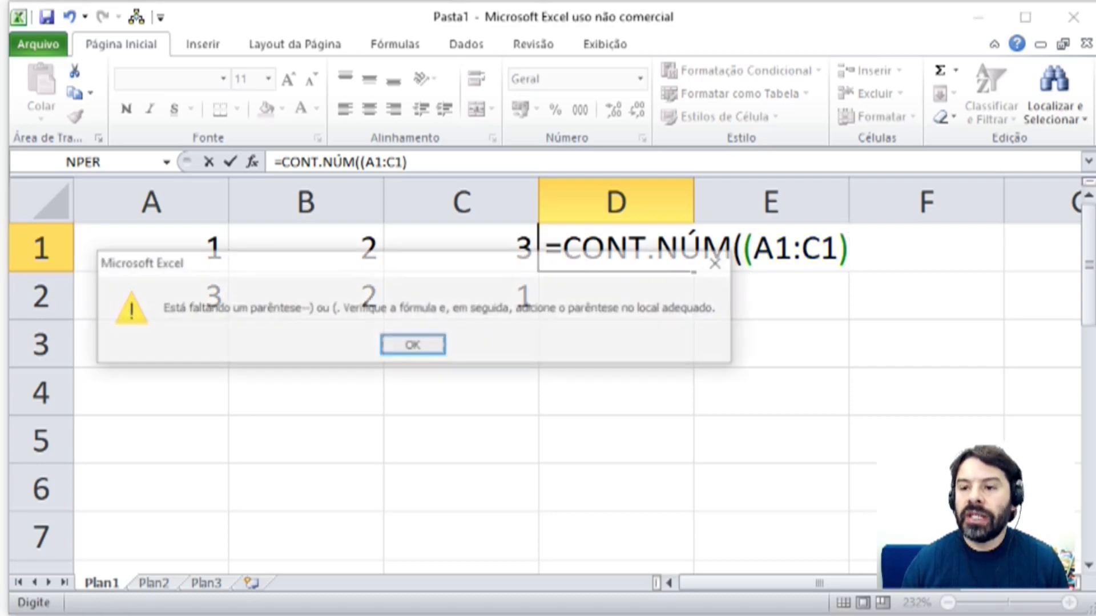
key(Return)
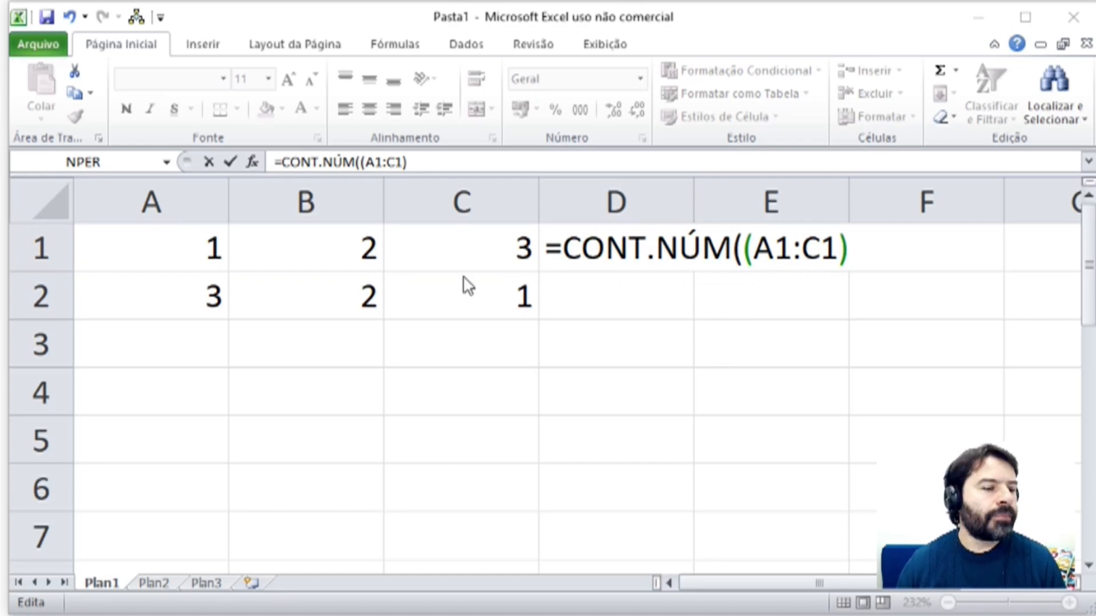
- Remove the extra opening parenthesis from the formula in D1 and enter it as =CONT.NÚM(A1:C1)
click(757, 257)
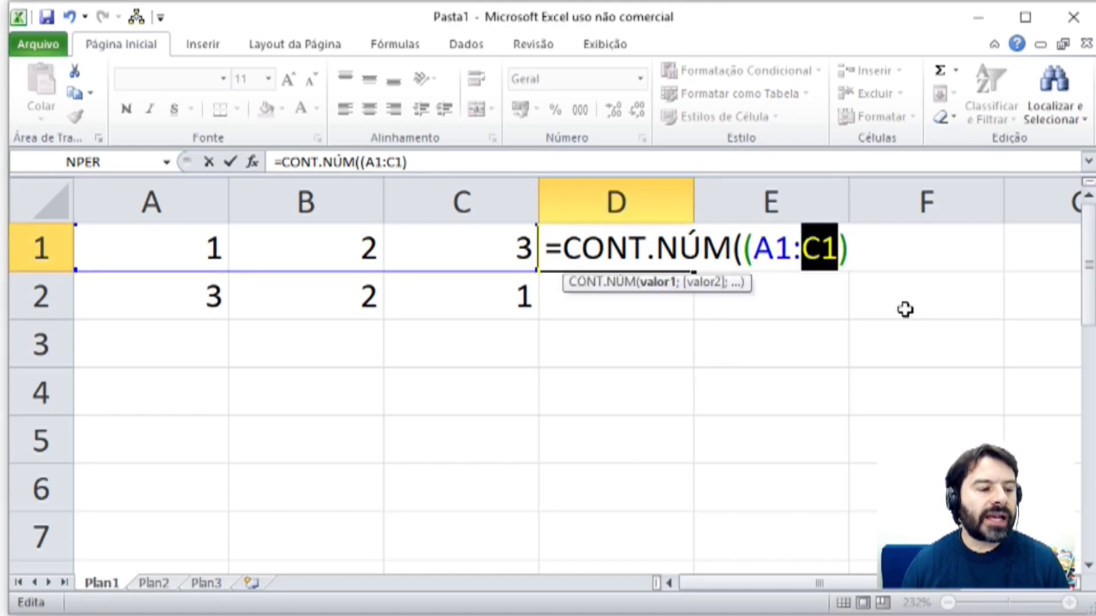
click(744, 258)
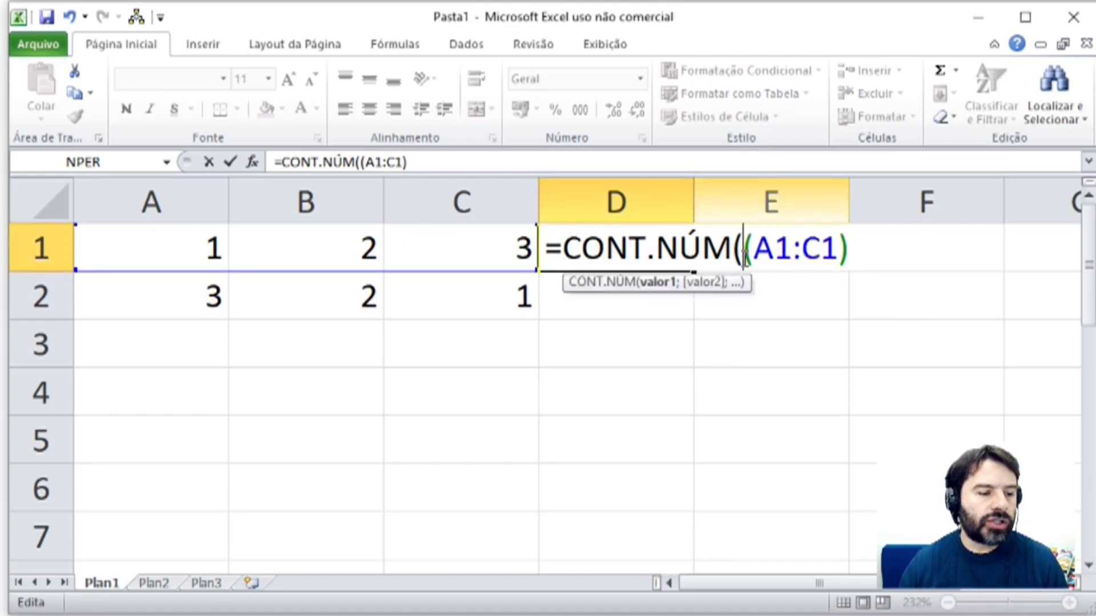
key(Delete)
click(827, 269)
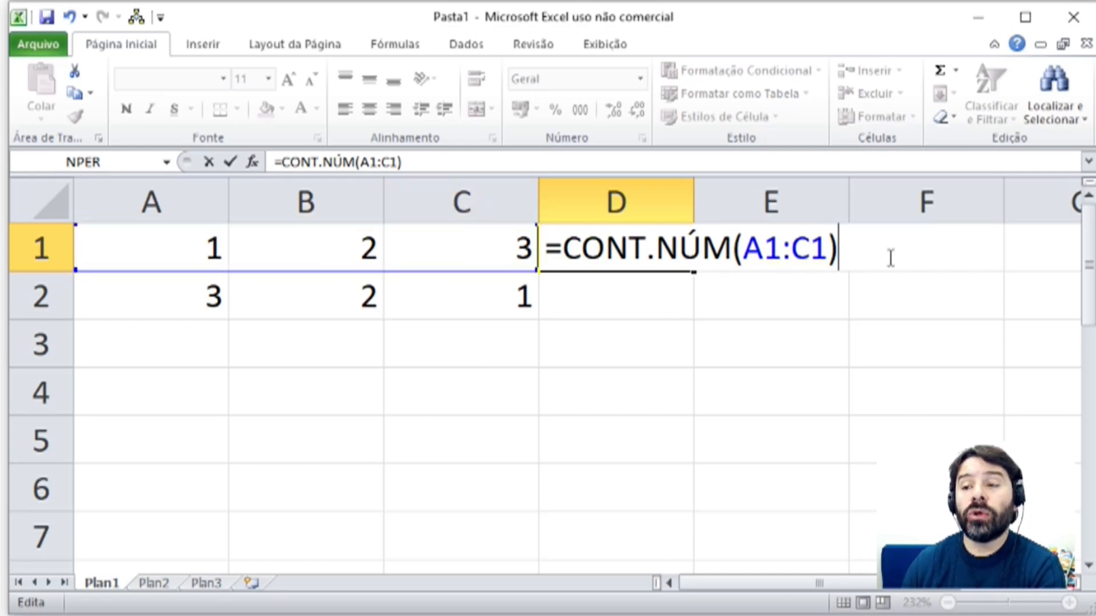
key(Return)
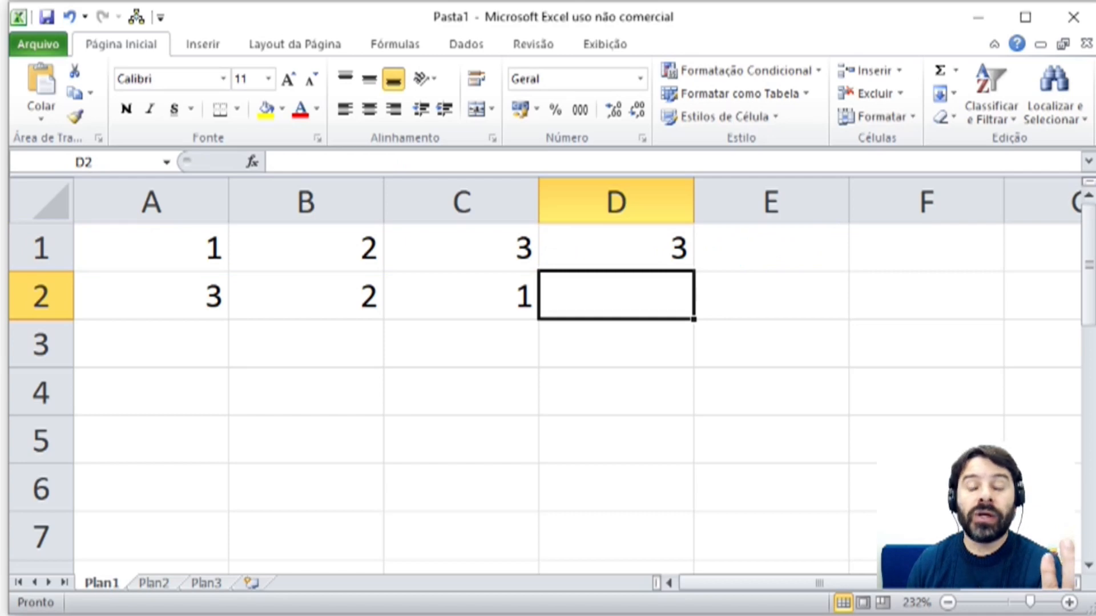
- Change the range in D1's counting formula so that it reads =CONT.NÚM(A1:C2)
key(Up)
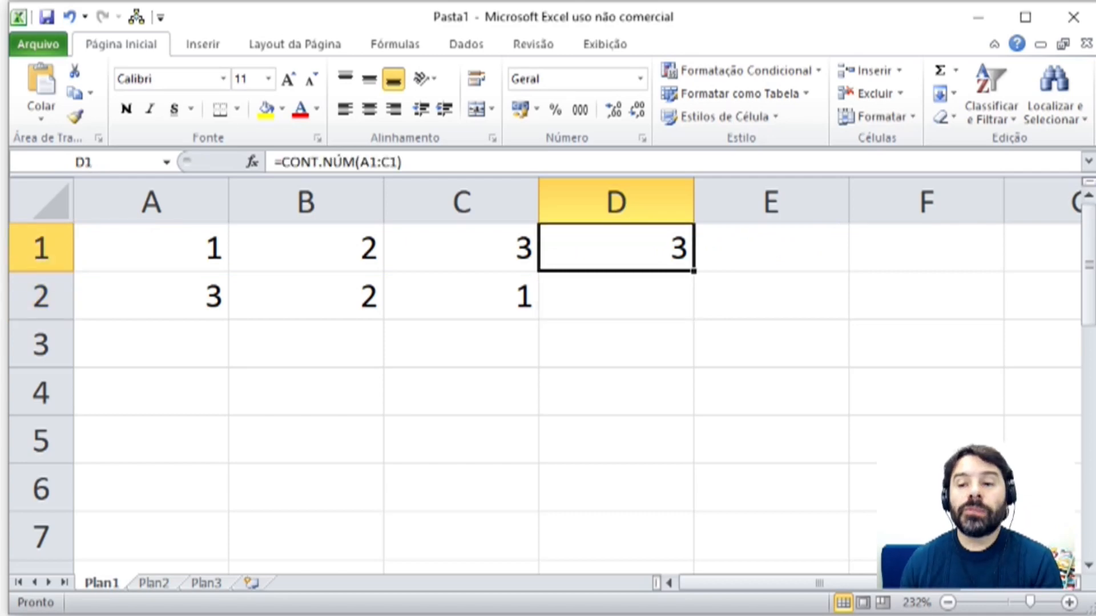
key(F2)
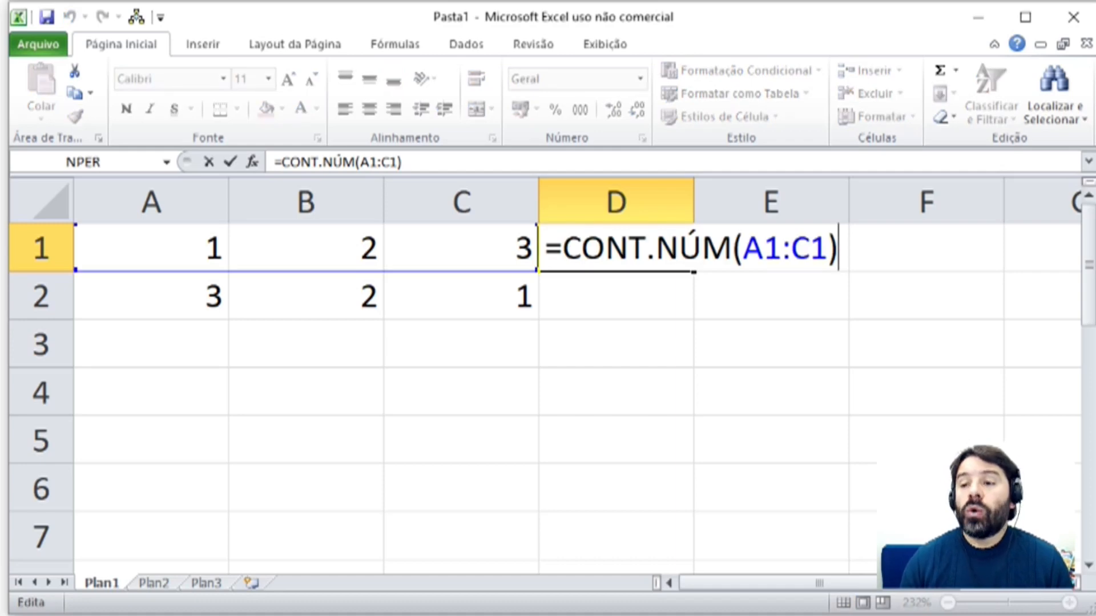
key(BackSpace)
key(BackSpace)
key(BackSpace)
text(D)
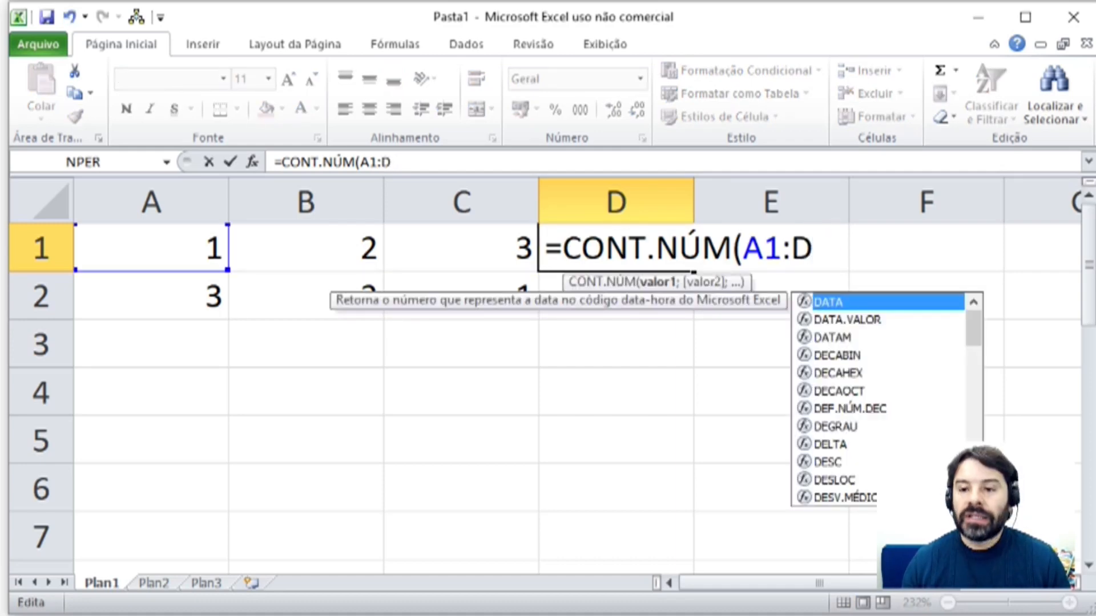
text(2))
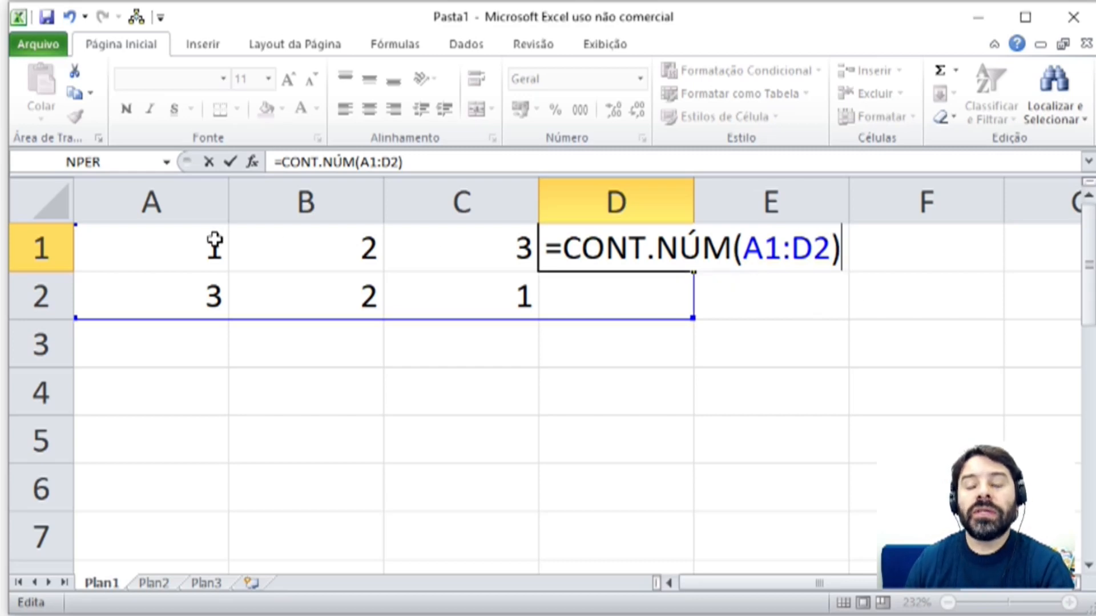
key(BackSpace)
key(BackSpace)
key(BackSpace)
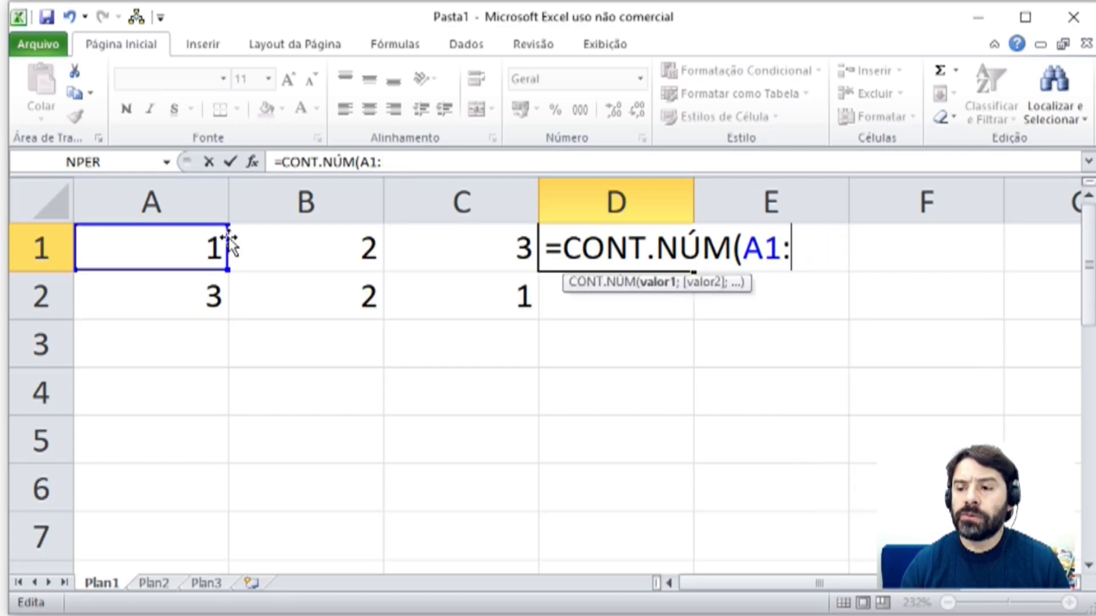
text(C2)
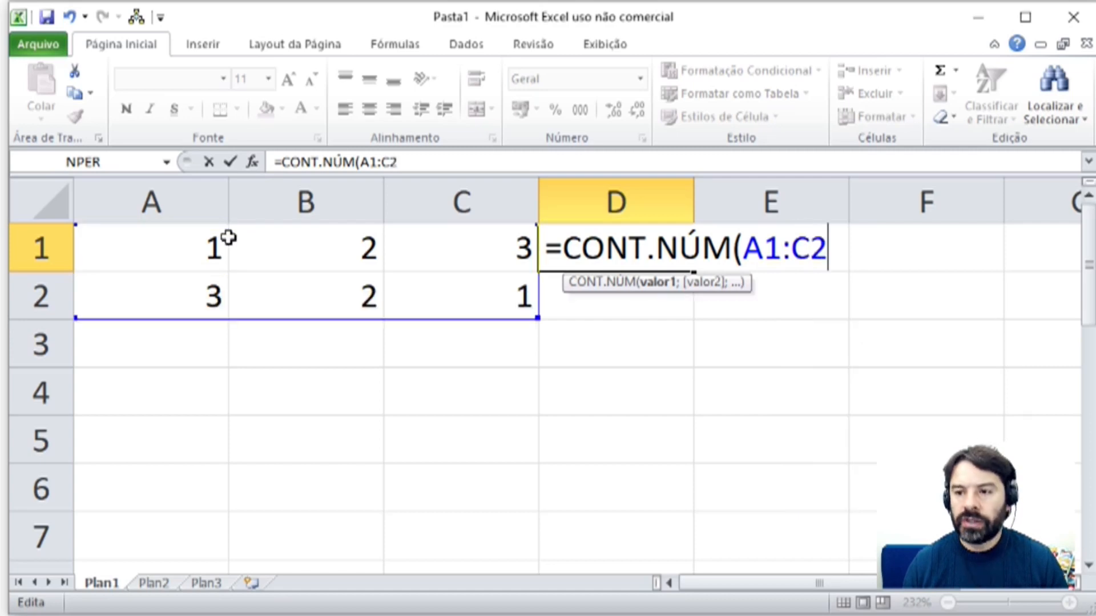
text())
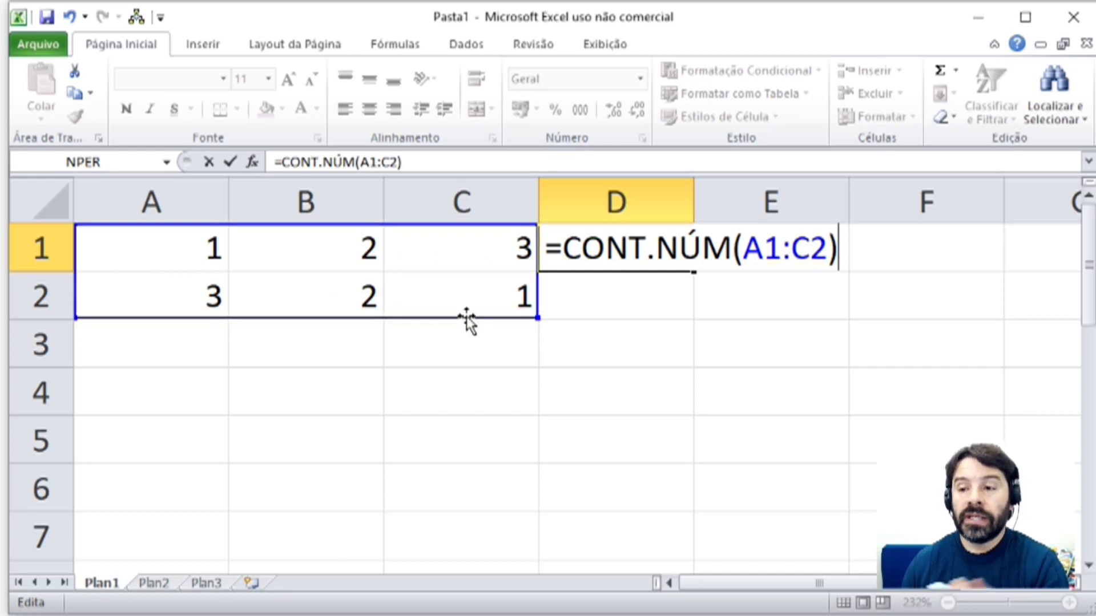
key(Return)
- Clear the counting formula from cell D1
key(Up)
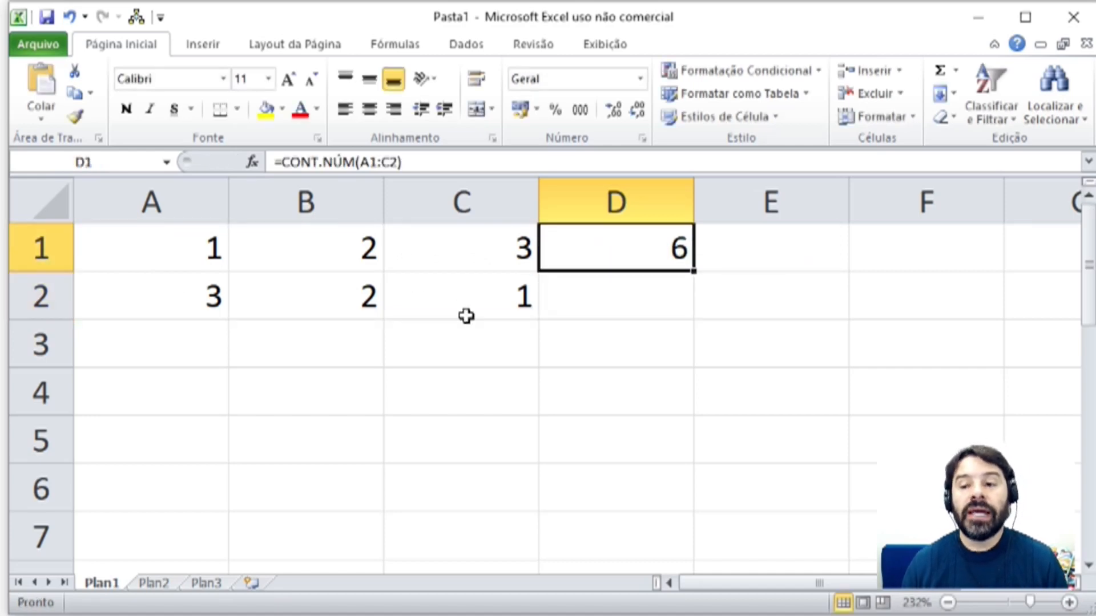
key(Delete)
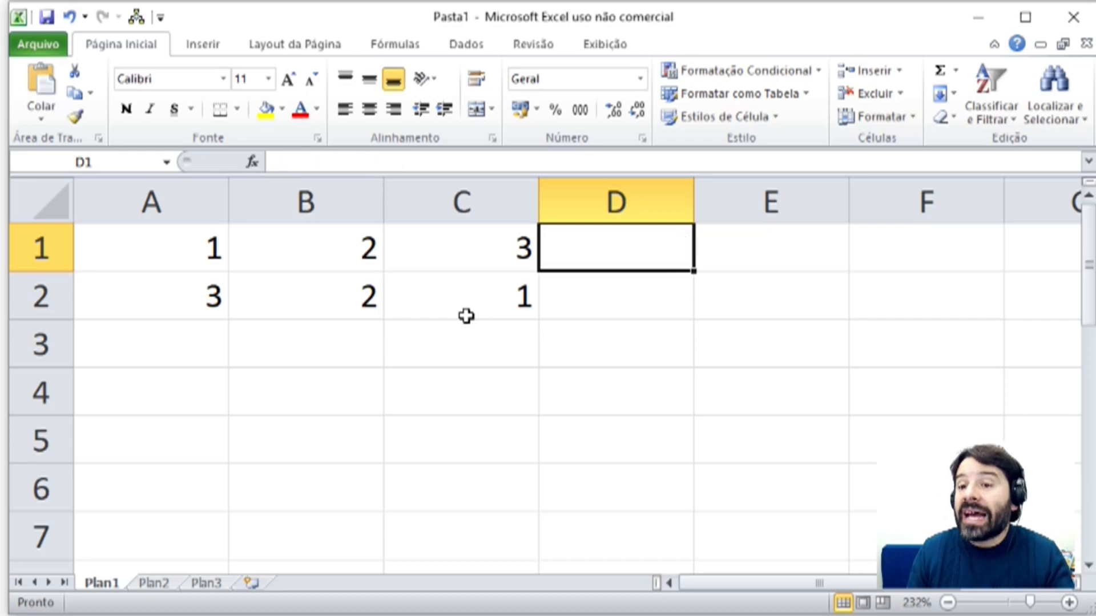
key(Down)
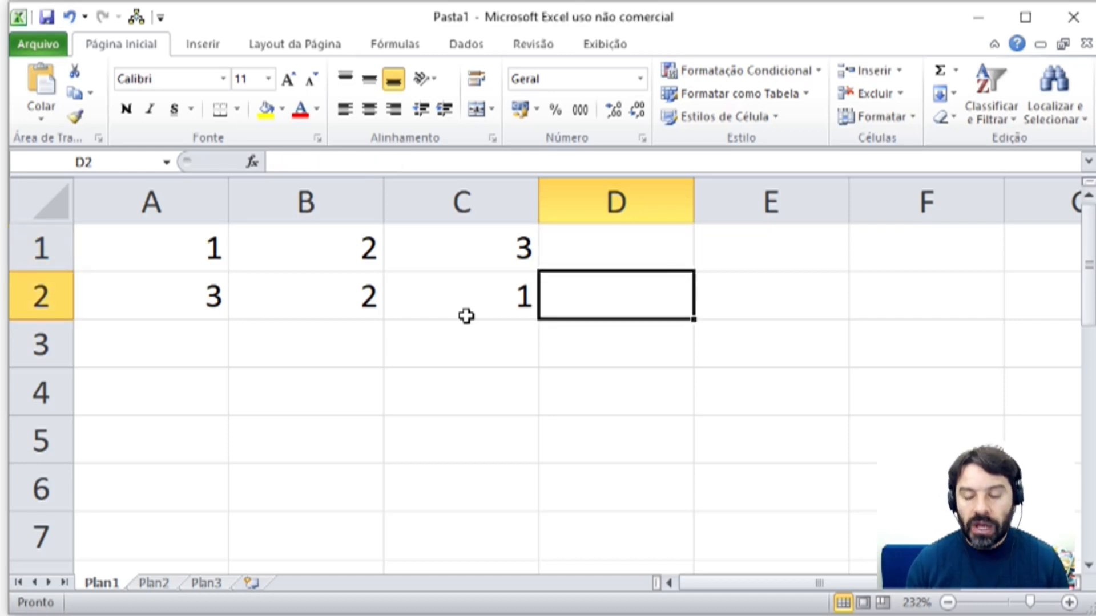
key(Up)
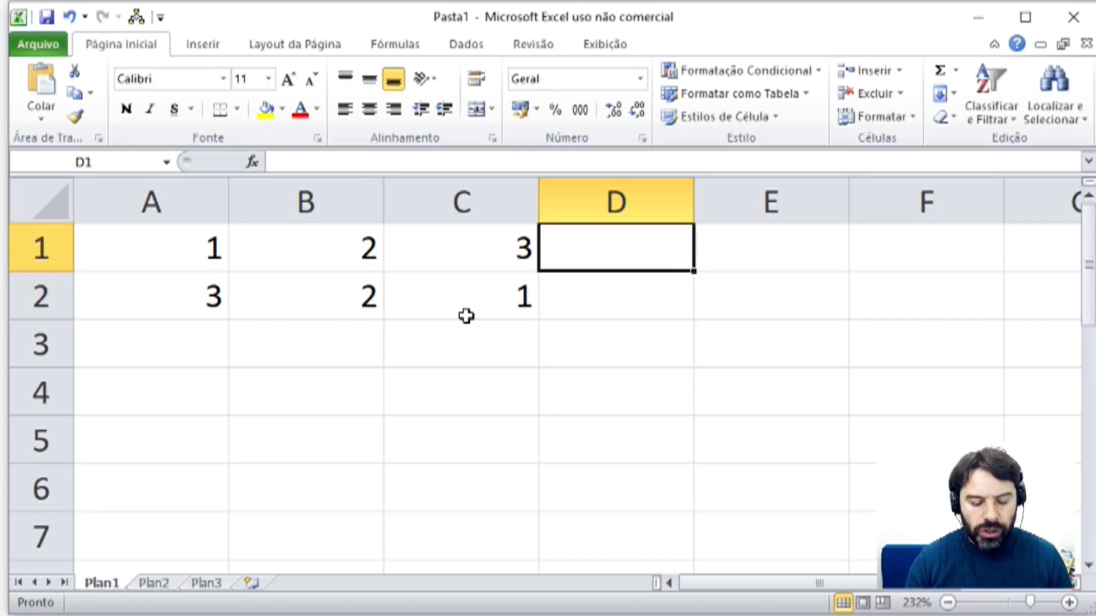
- Enter =CONT.VALORES(A1:C1) in cell D2 and review the range it references
key(Down)
text(=CO)
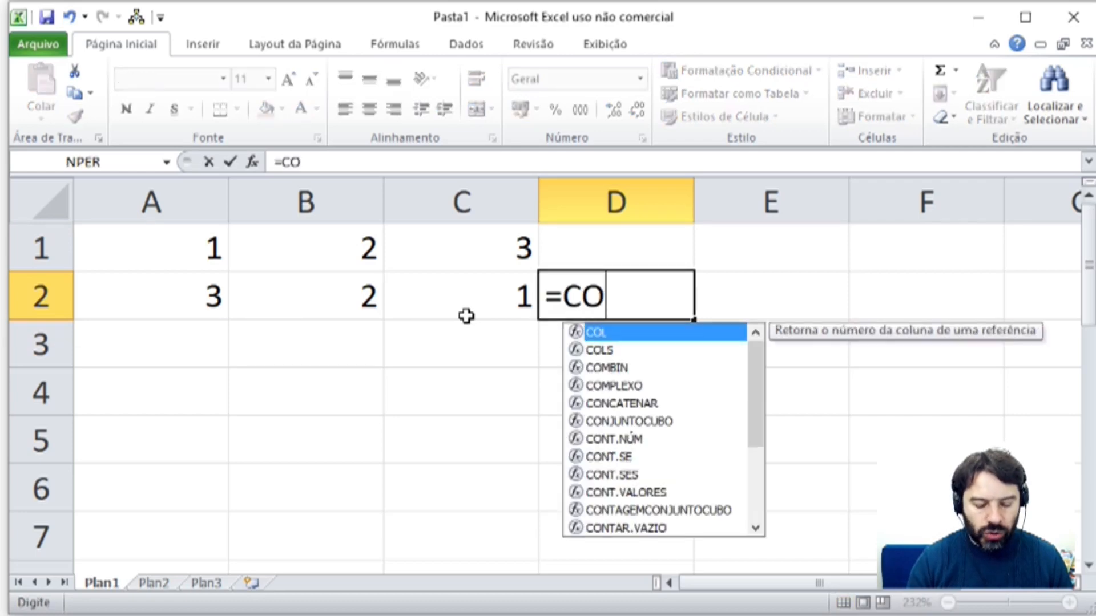
text(NT.VALORES()
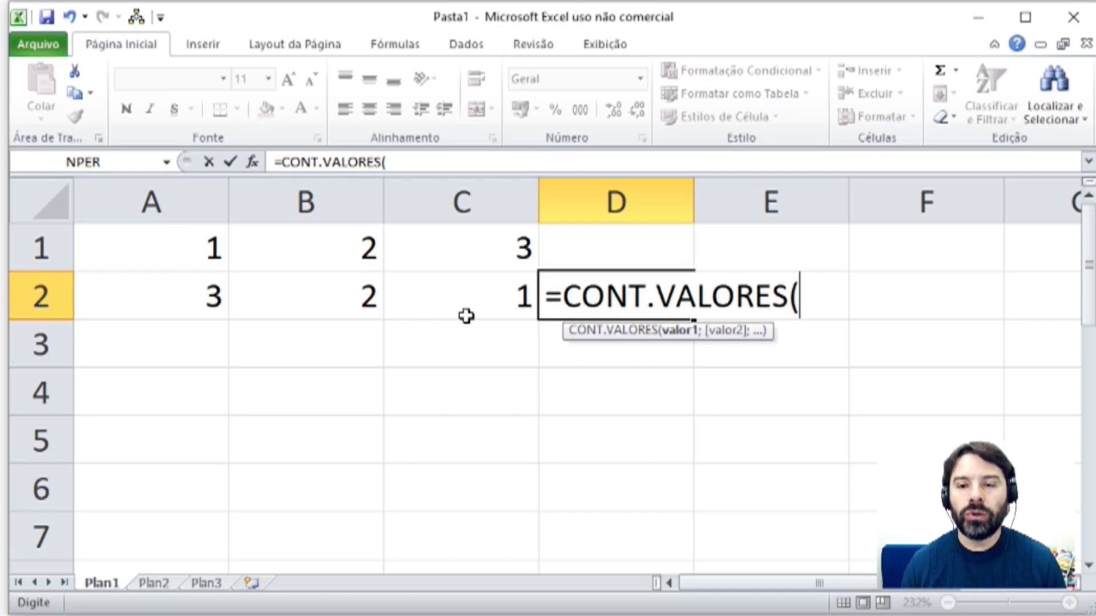
text(A1:C1))
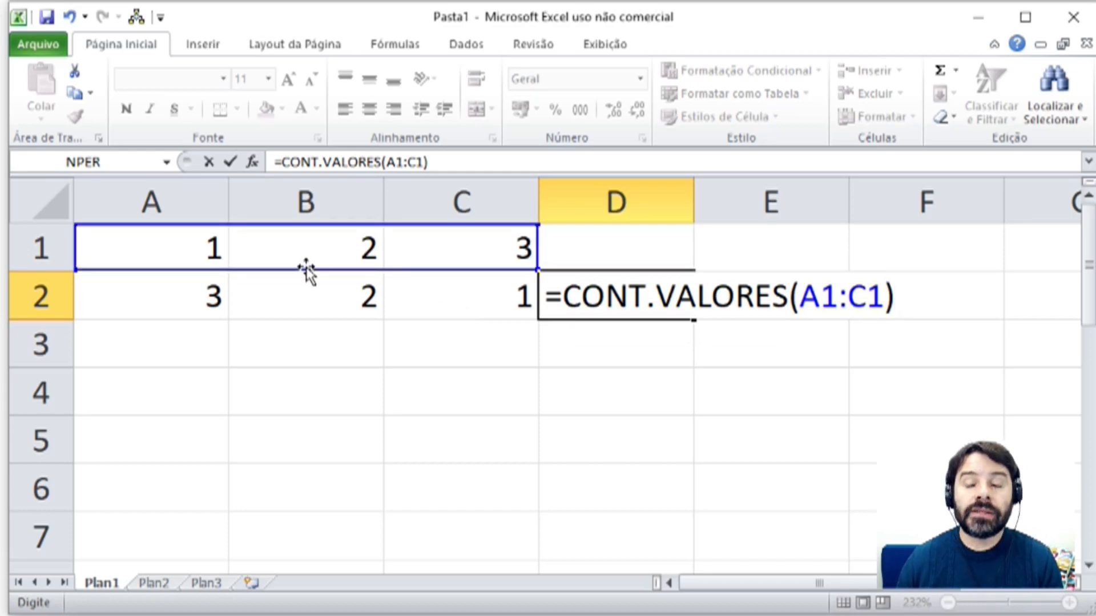
key(Return)
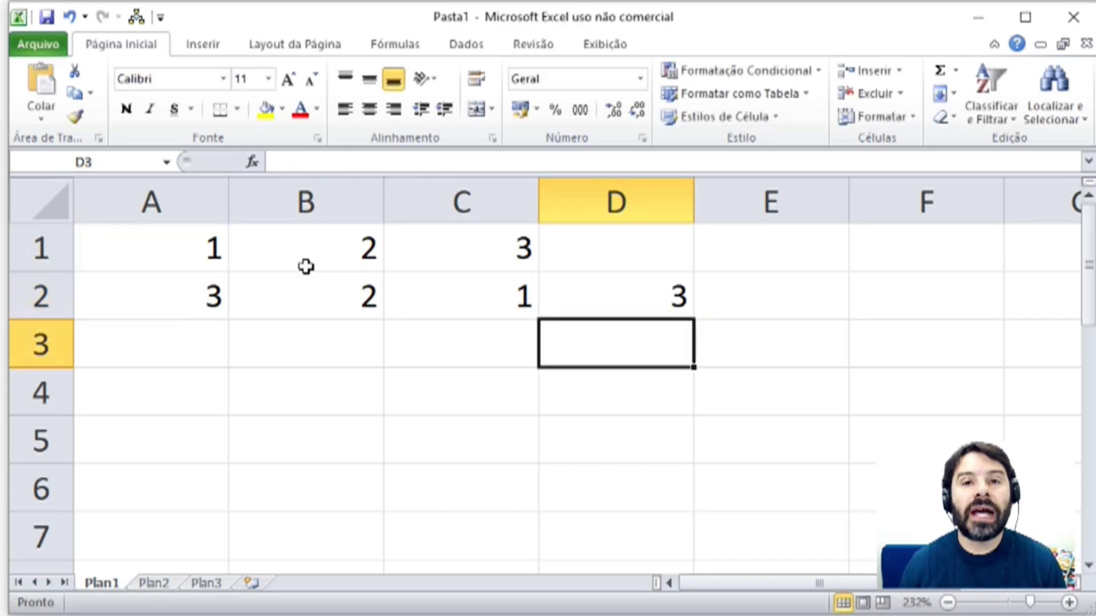
key(Up)
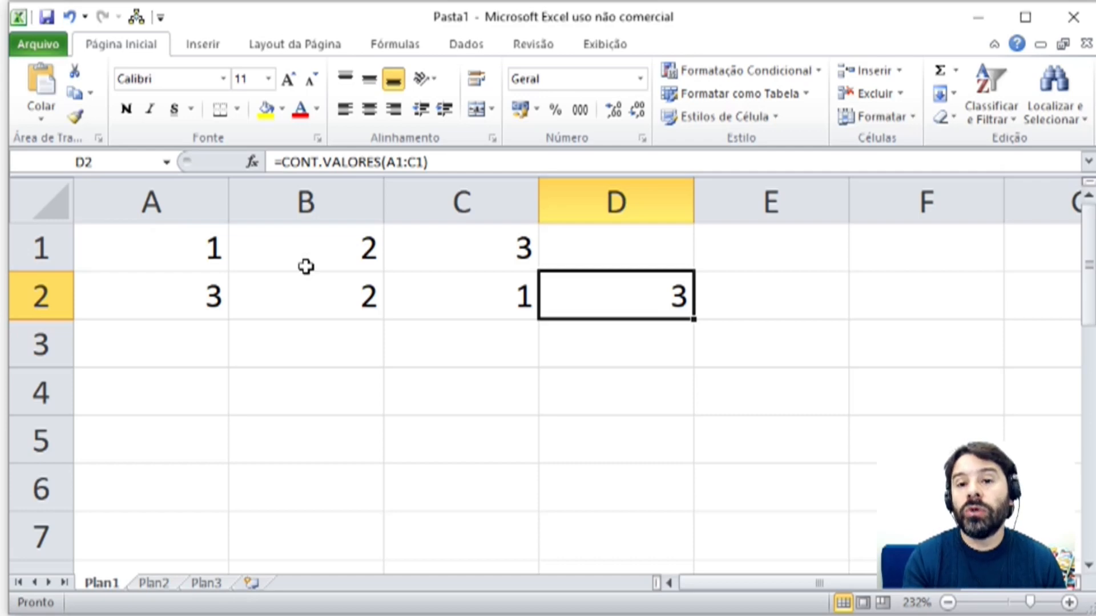
key(F2)
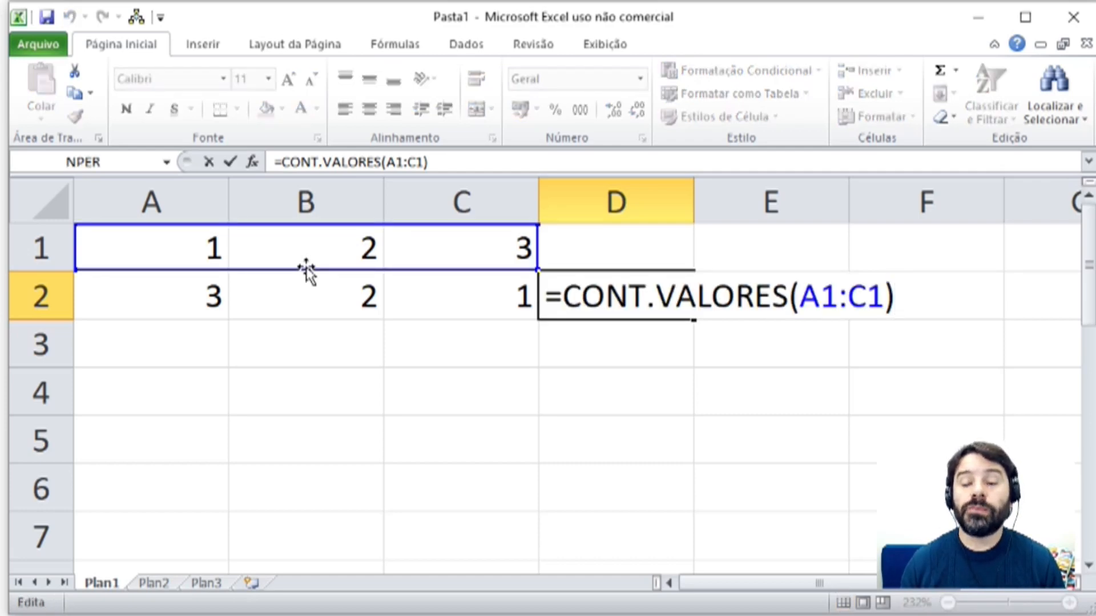
key(Return)
- Replace the number in cell A1 with the text Aulas
key(Up)
key(Up)
key(Left)
key(Left)
key(Left)
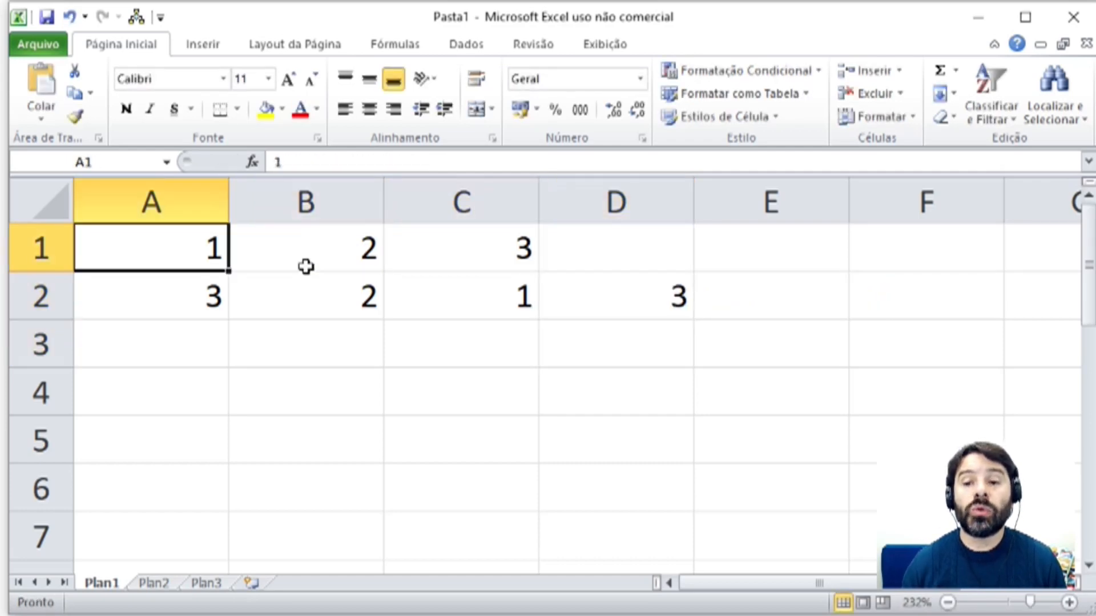
text(Aulas)
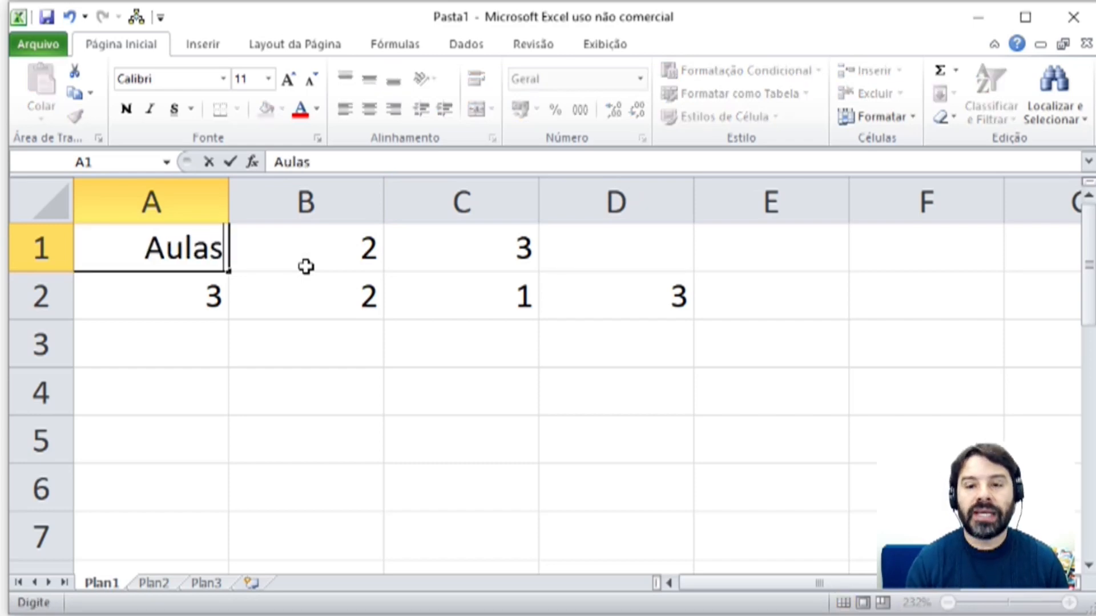
key(Return)
- Examine the result and referenced range of the CONT.VALORES formula in D2 against the text in A1
key(Right)
key(Right)
key(Right)
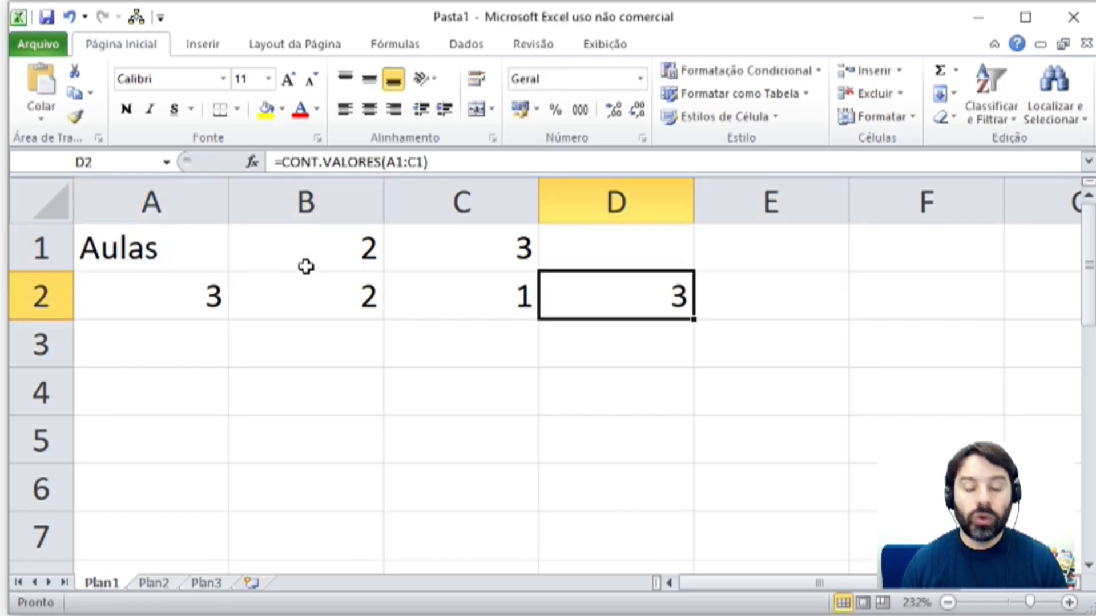
key(F2)
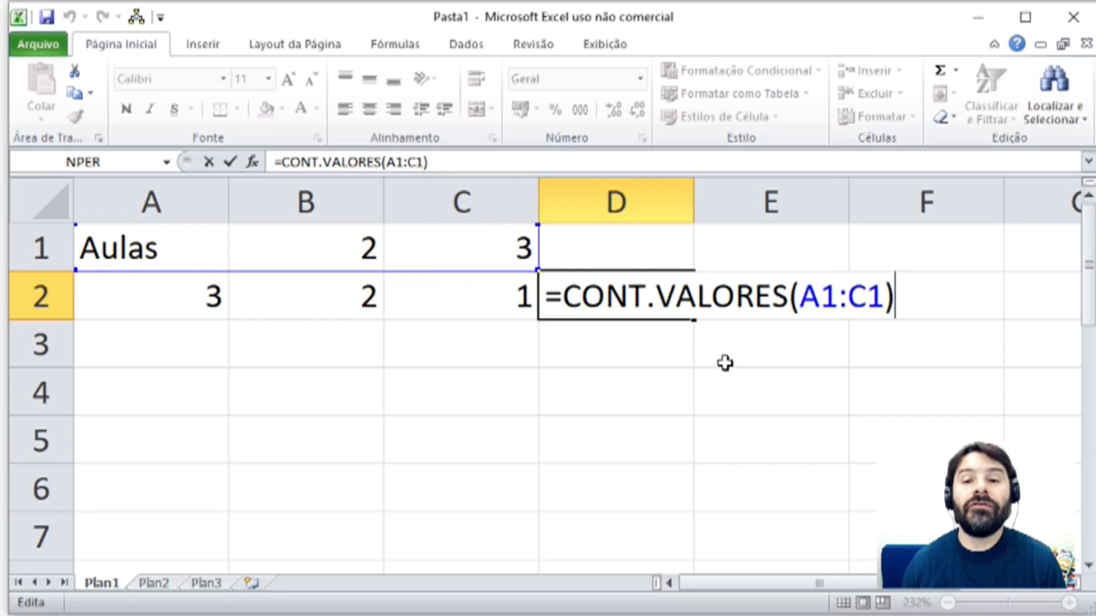
key(Return)
key(Up)
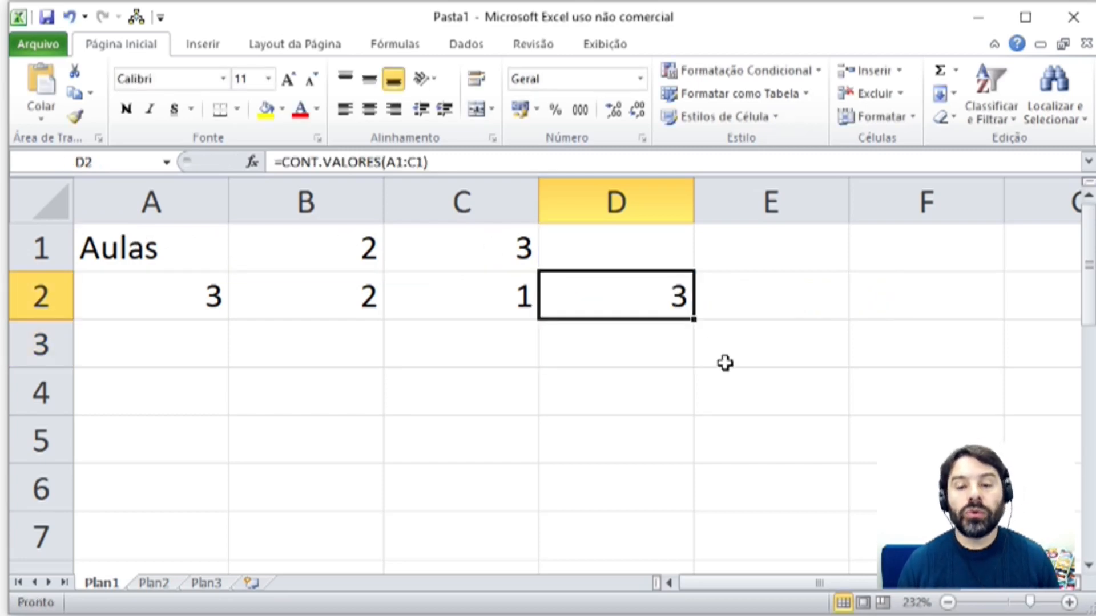
- Change the formula in cell D2 to =CONT.NÚM(A1:C1)
key(F2)
key(BackSpace)
key(BackSpace)
key(BackSpace)
key(BackSpace)
key(BackSpace)
key(BackSpace)
key(BackSpace)
key(BackSpace)
key(BackSpace)
key(BackSpace)
key(BackSpace)
key(BackSpace)
key(BackSpace)
key(BackSpace)
key(BackSpace)
text(.n)
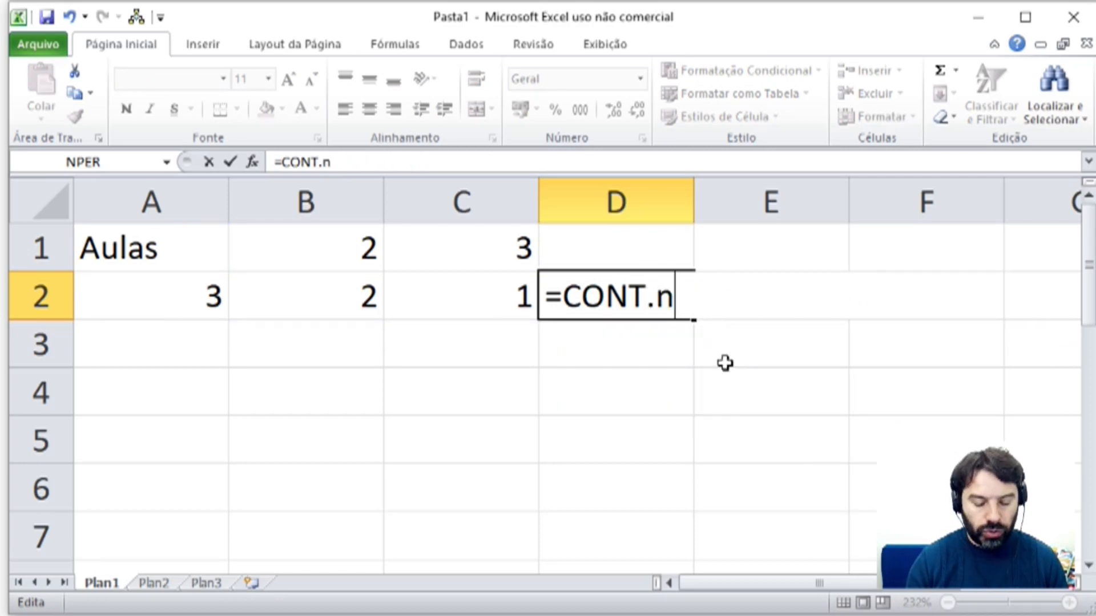
text(úm()
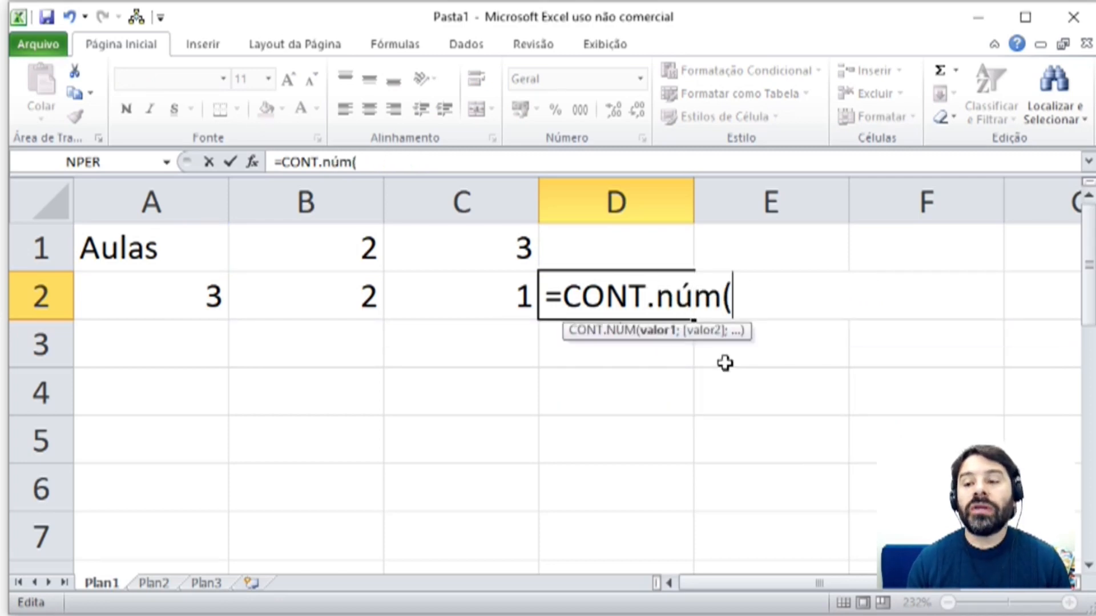
key(BackSpace)
key(BackSpace)
key(BackSpace)
key(BackSpace)
text(NÚM(A1)
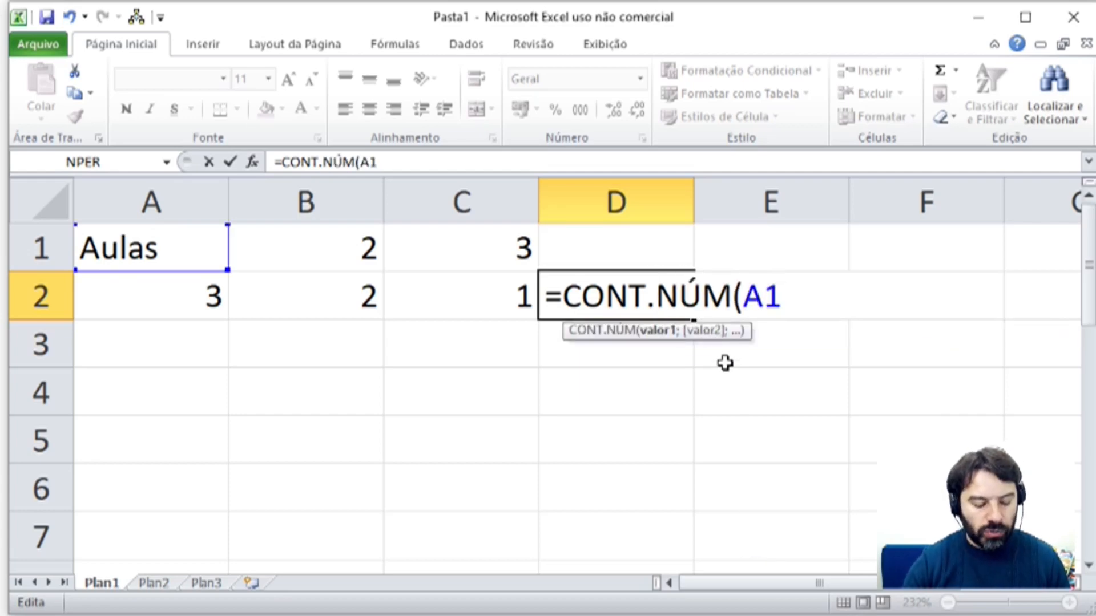
text(:C1))
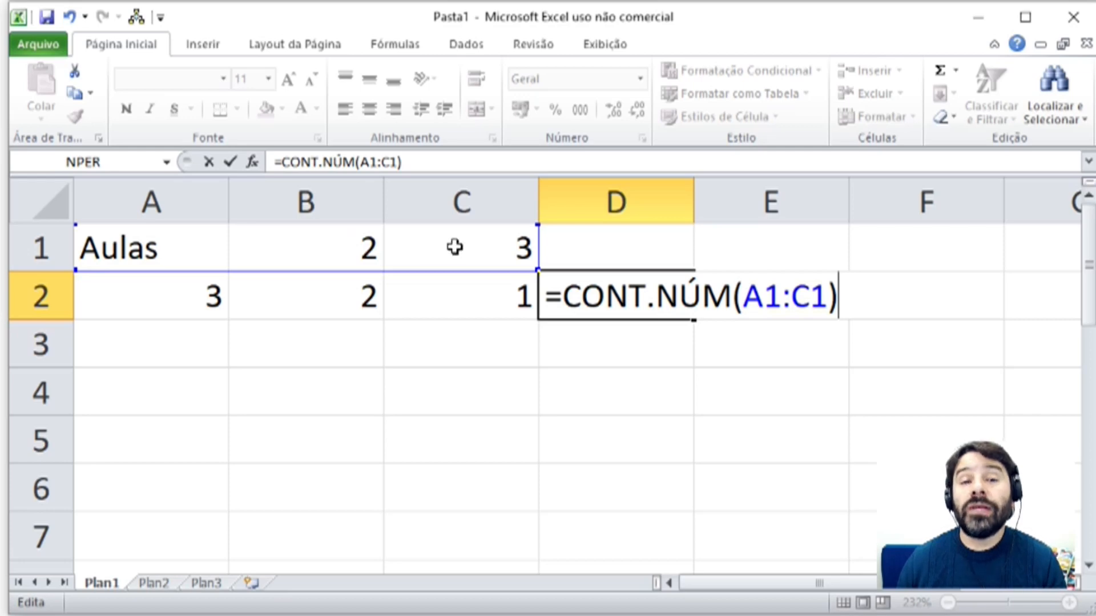
key(Return)
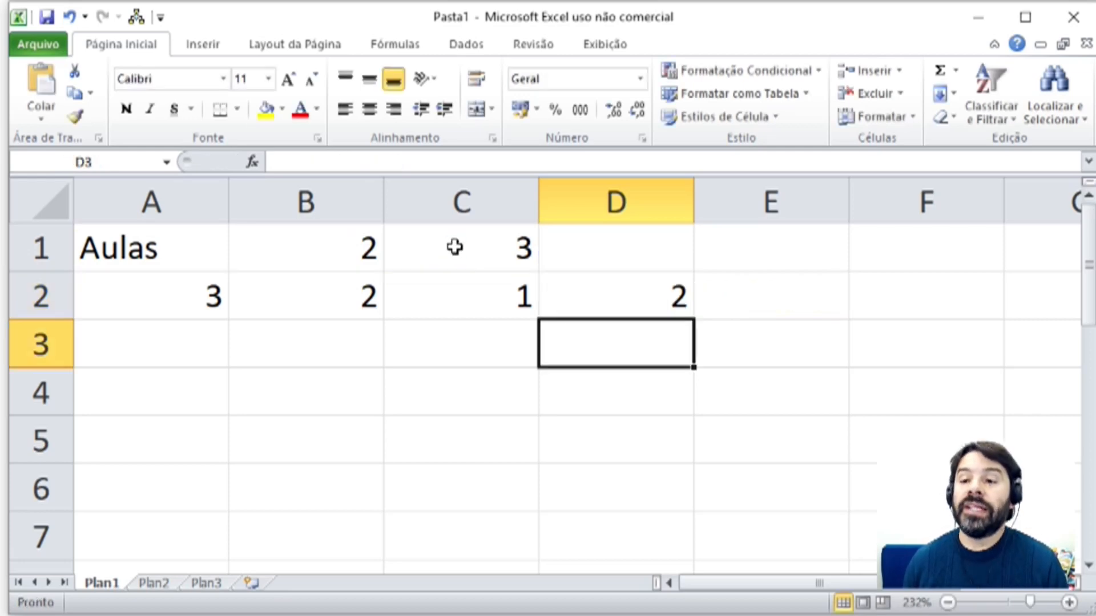
key(Up)
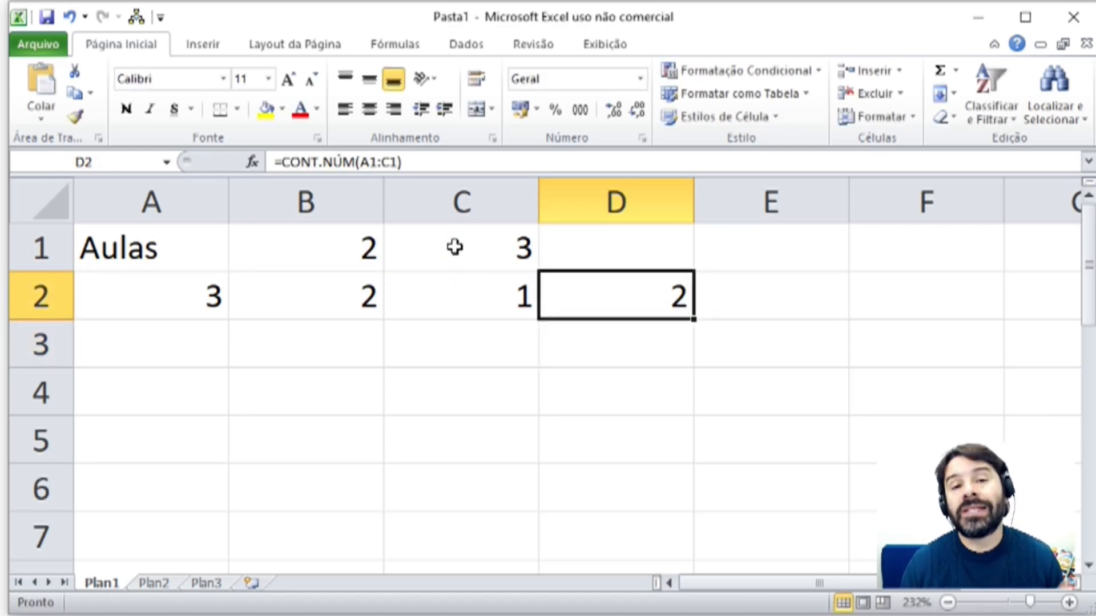
- Clear the formula from cell D2 and replace the text in cell A1 with the number 1
key(Delete)
key(Up)
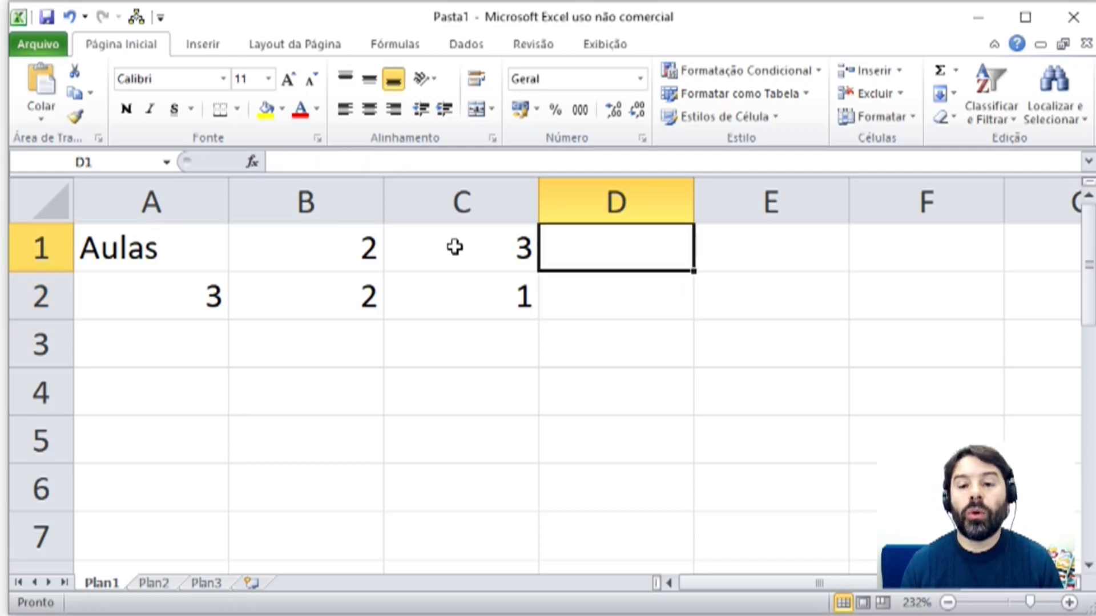
key(Left)
key(Left)
key(Left)
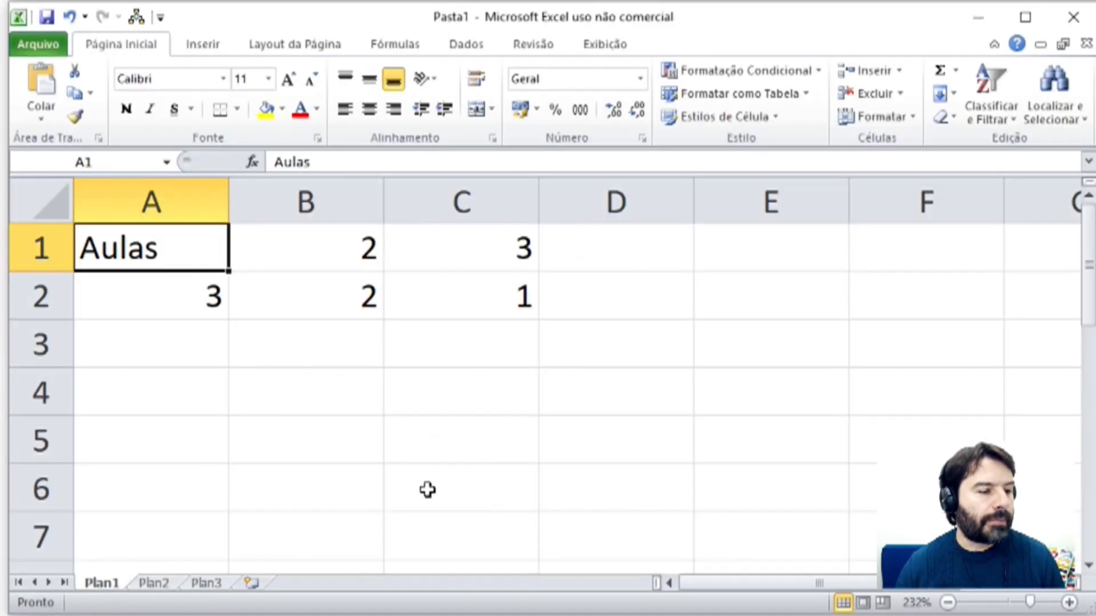
text(1)
key(Return)
key(Up)
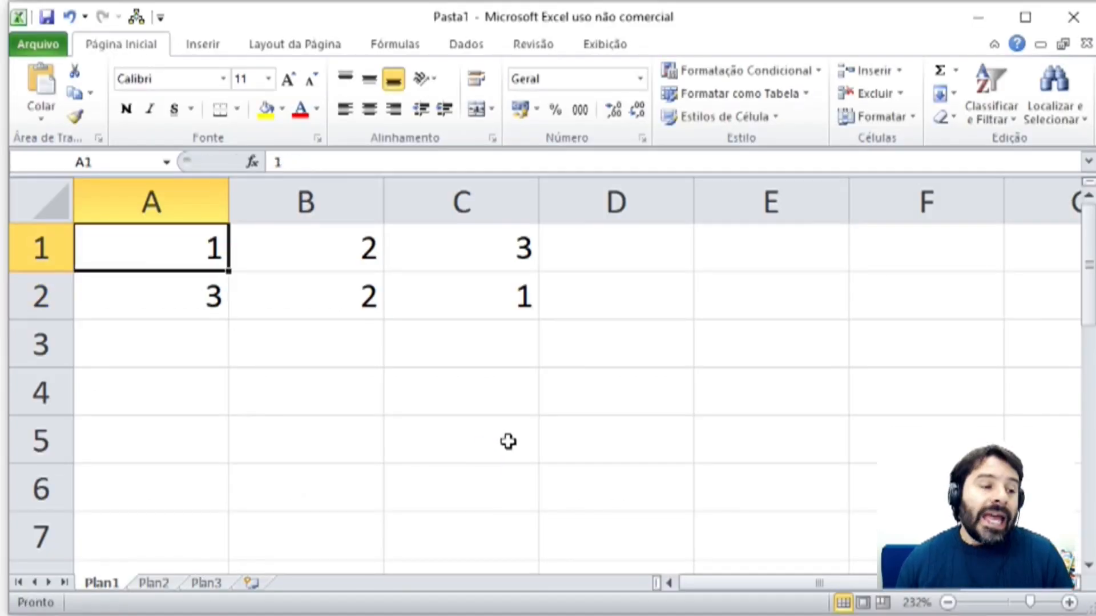
click(630, 255)
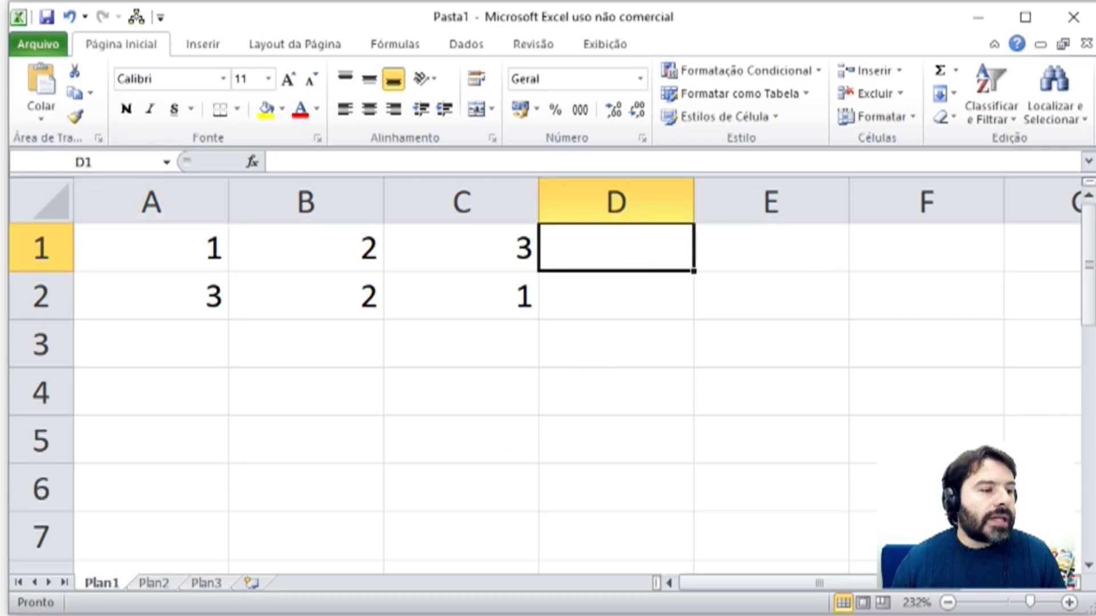